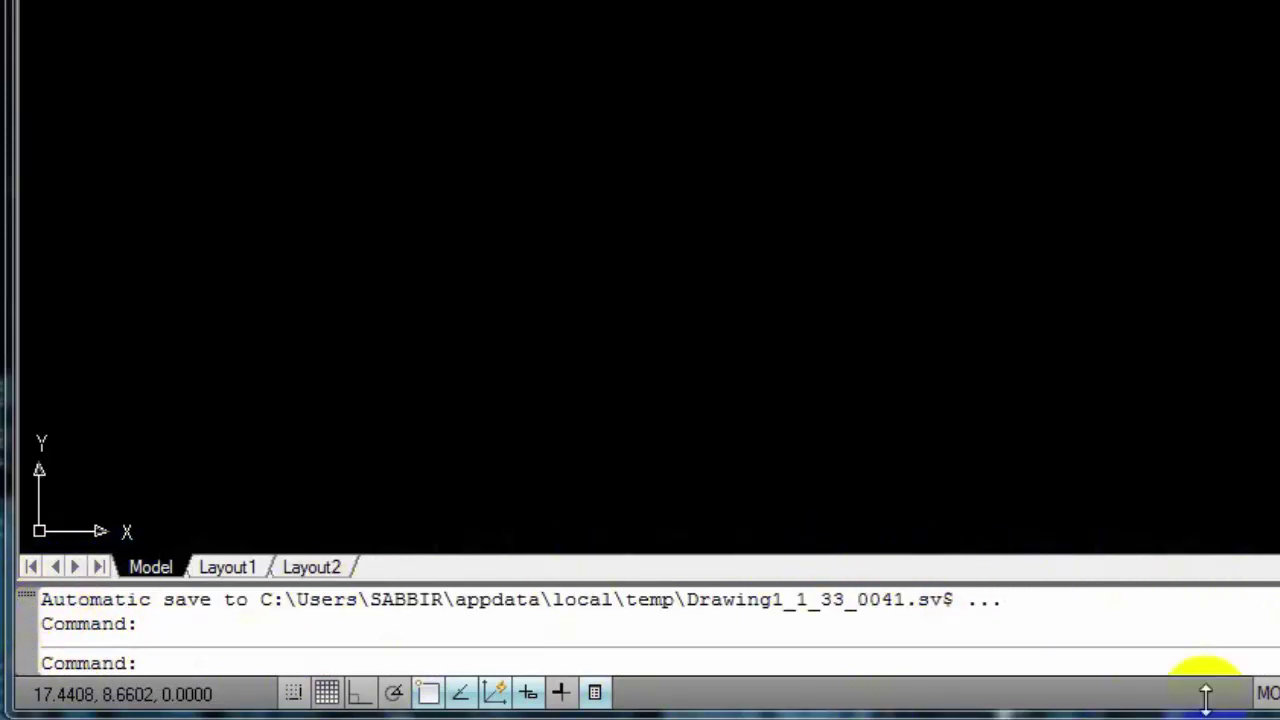
Start a line outline with a horizontal first segment running to the right.
{"action": "left_click", "coordinate": [160, 623]}
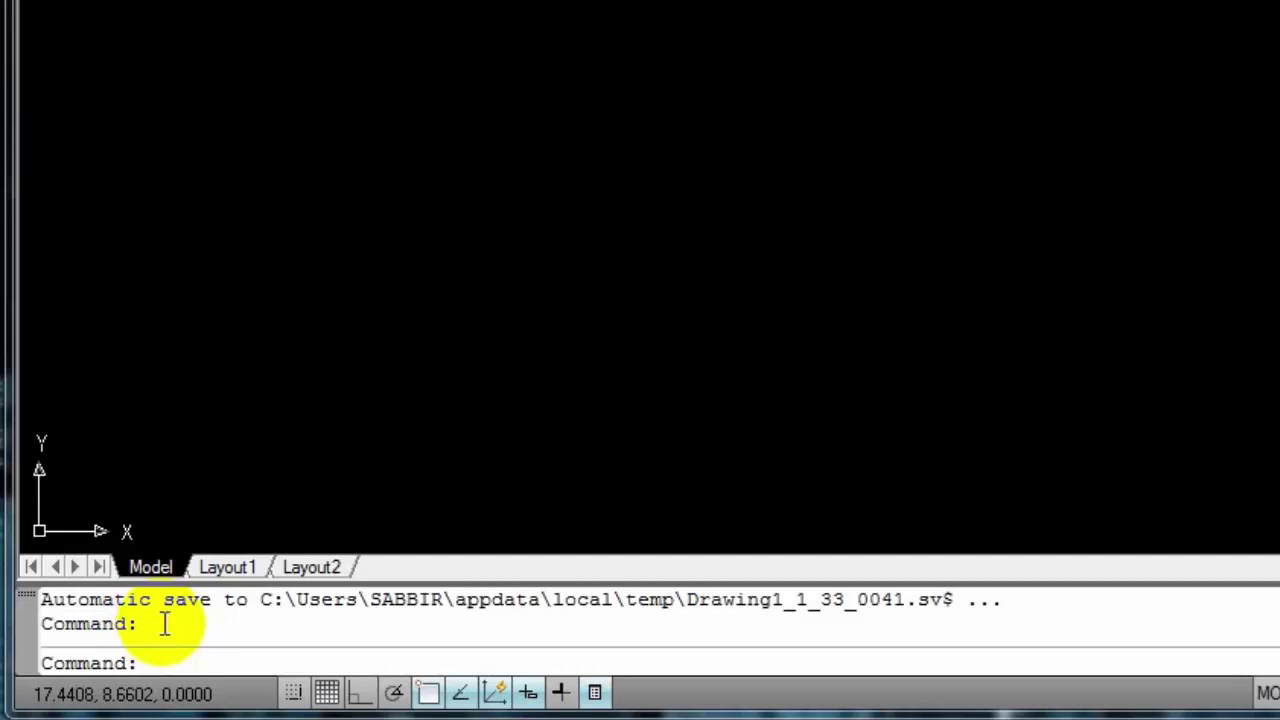
{"action": "left_click", "coordinate": [191, 660]}
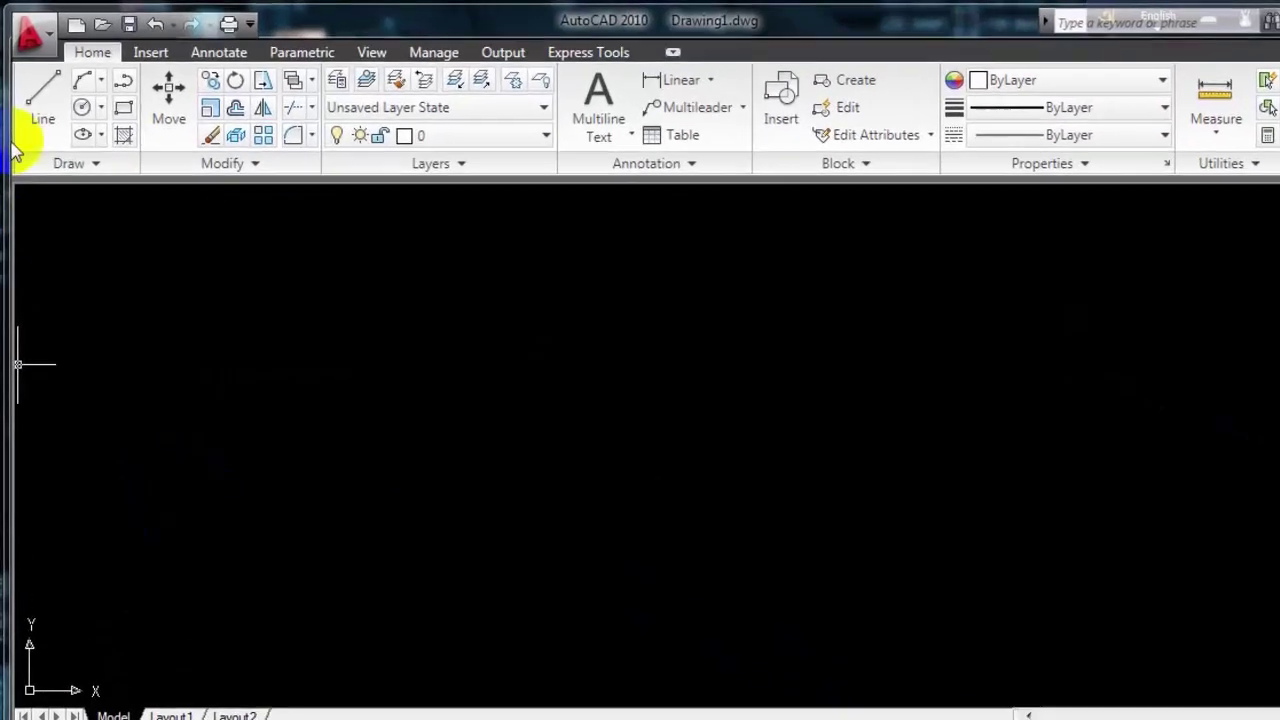
{"action": "left_click", "coordinate": [29, 99]}
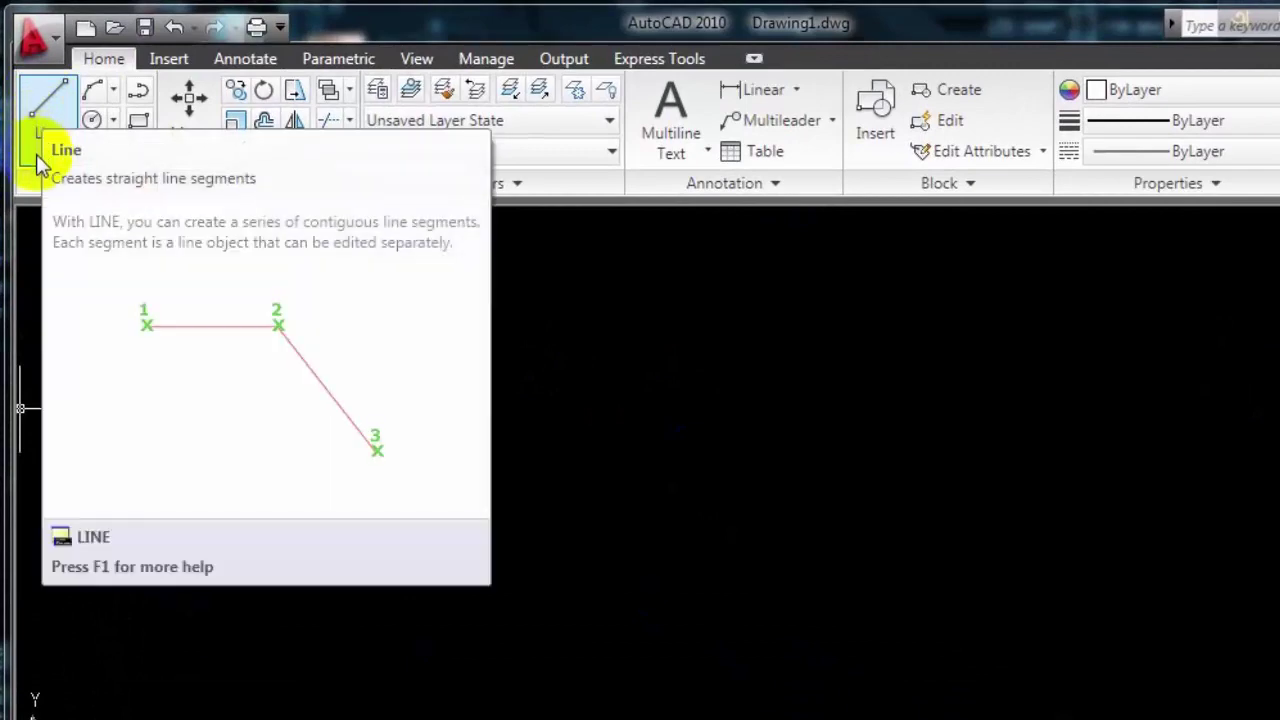
{"action": "left_click", "coordinate": [40, 125]}
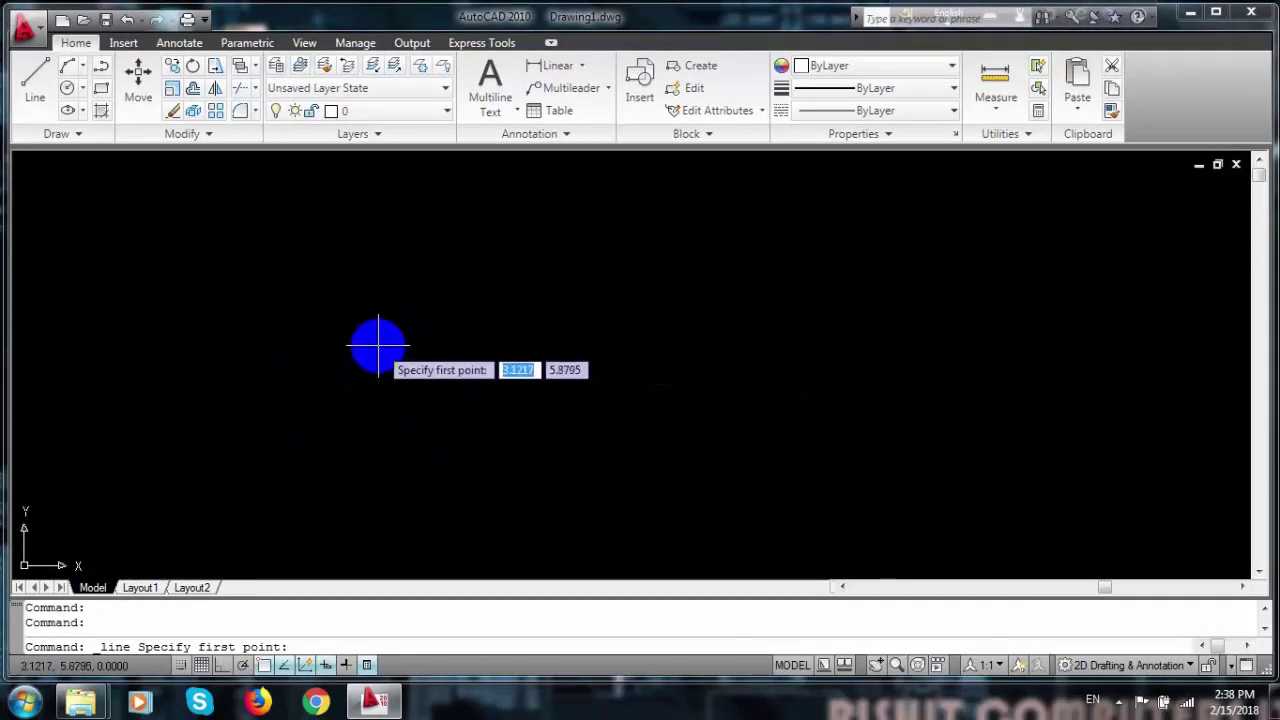
{"action": "left_click", "coordinate": [378, 345]}
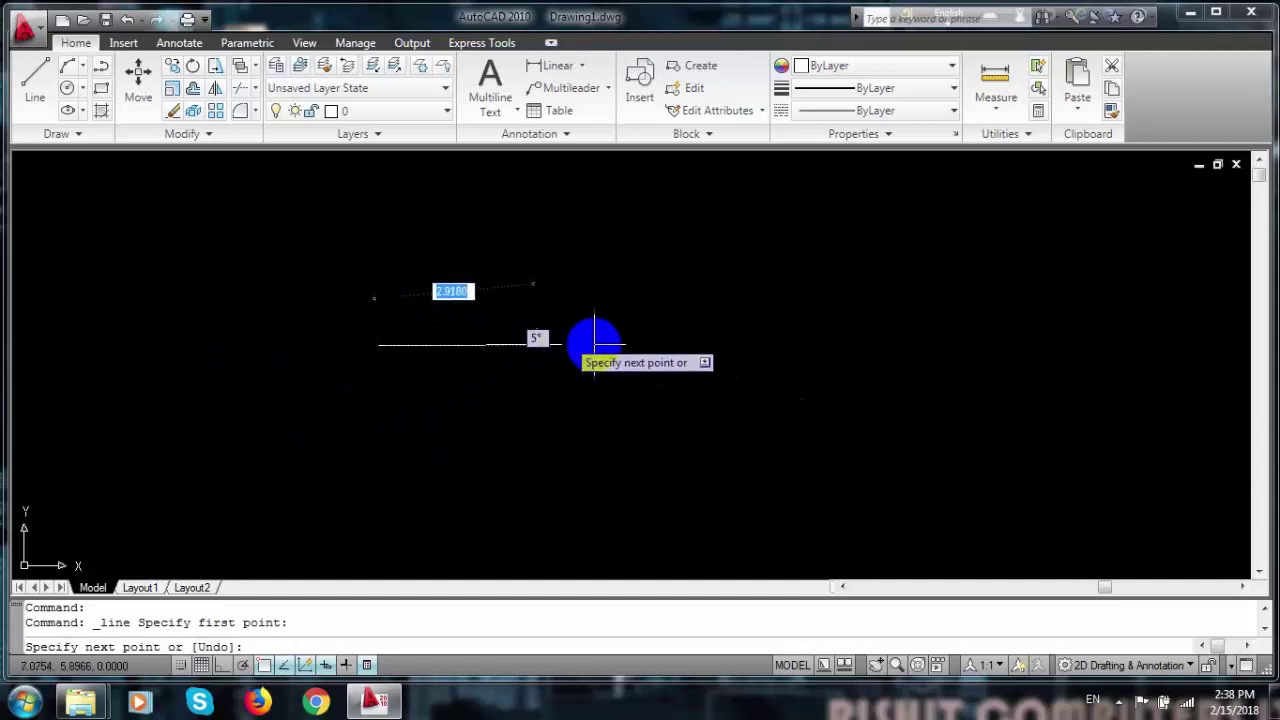
{"action": "left_click", "coordinate": [598, 345]}
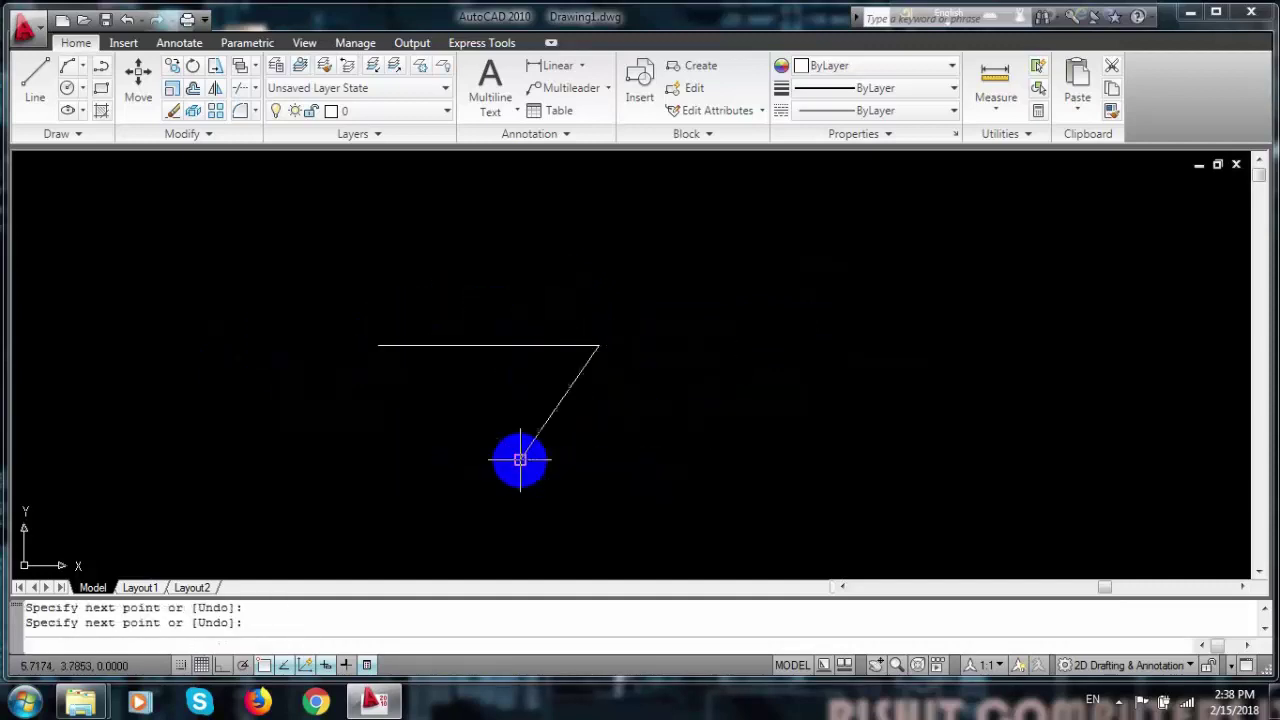
Add the remaining corners and finish the eight-sided outline near its start point.
{"action": "left_click", "coordinate": [520, 459]}
{"action": "left_click", "coordinate": [402, 424]}
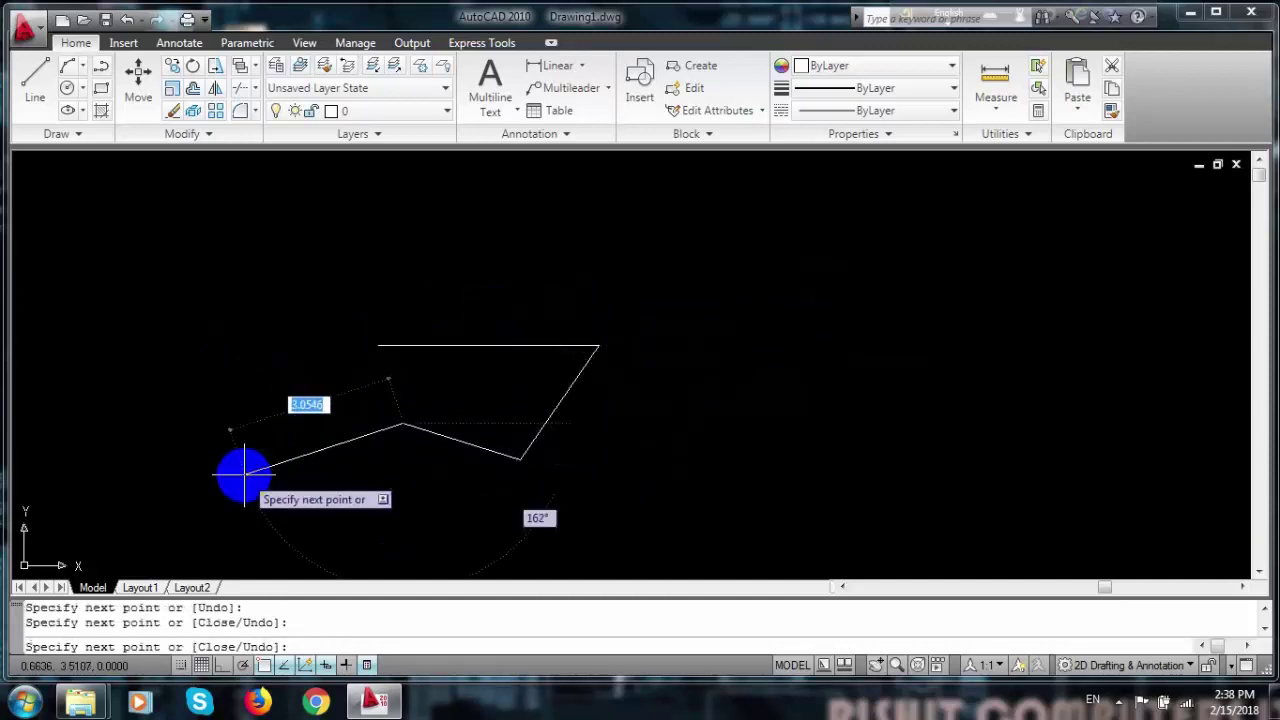
{"action": "left_click", "coordinate": [244, 474]}
{"action": "left_click", "coordinate": [234, 348]}
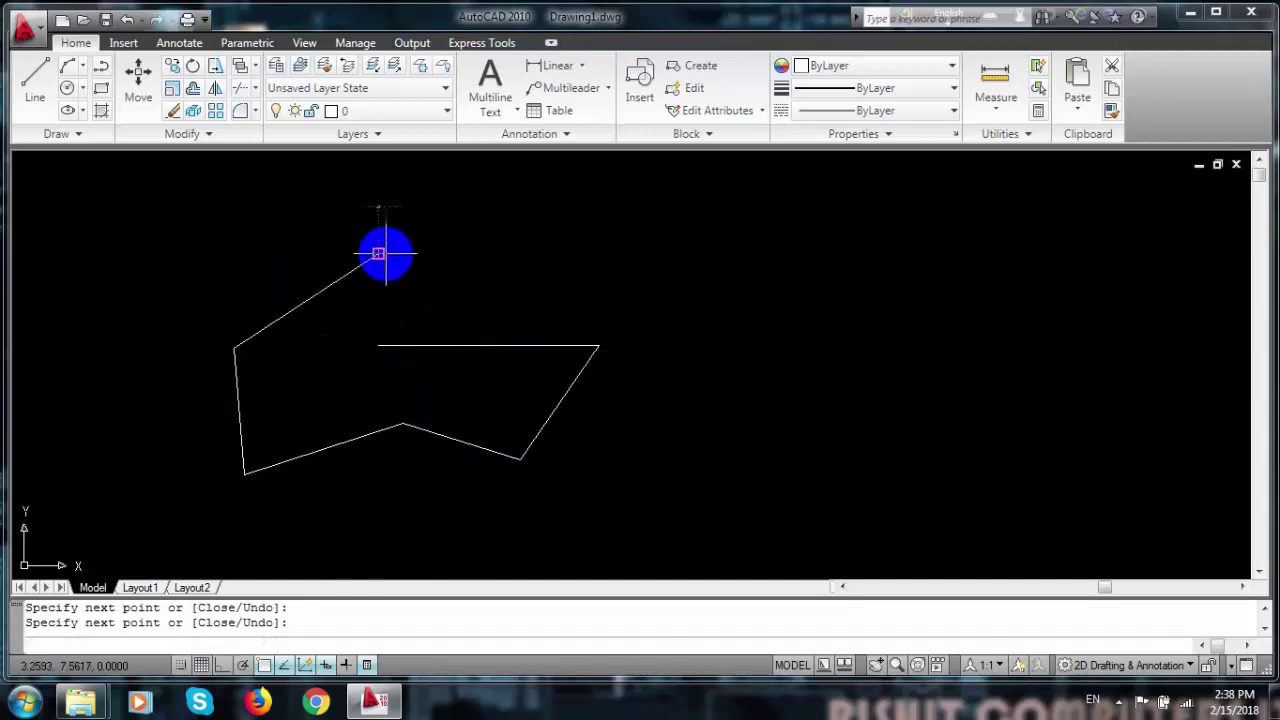
{"action": "left_click", "coordinate": [378, 253]}
{"action": "left_click", "coordinate": [531, 272]}
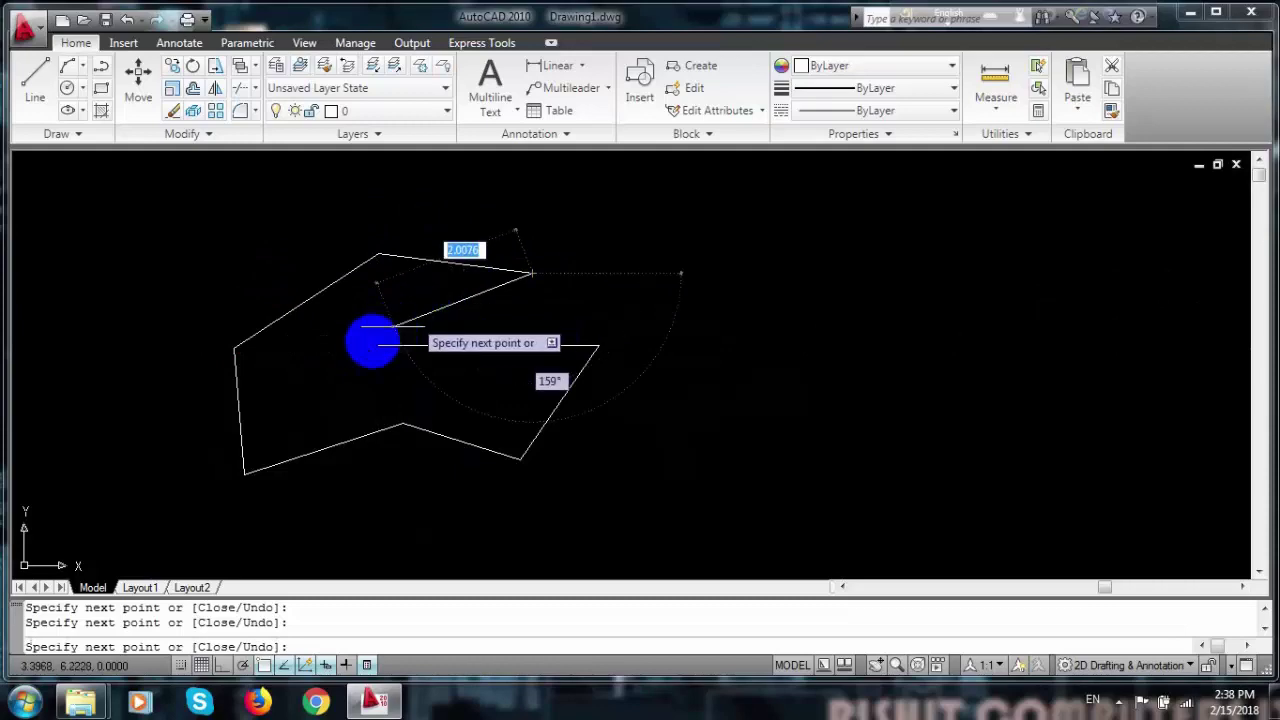
{"action": "left_click", "coordinate": [366, 346]}
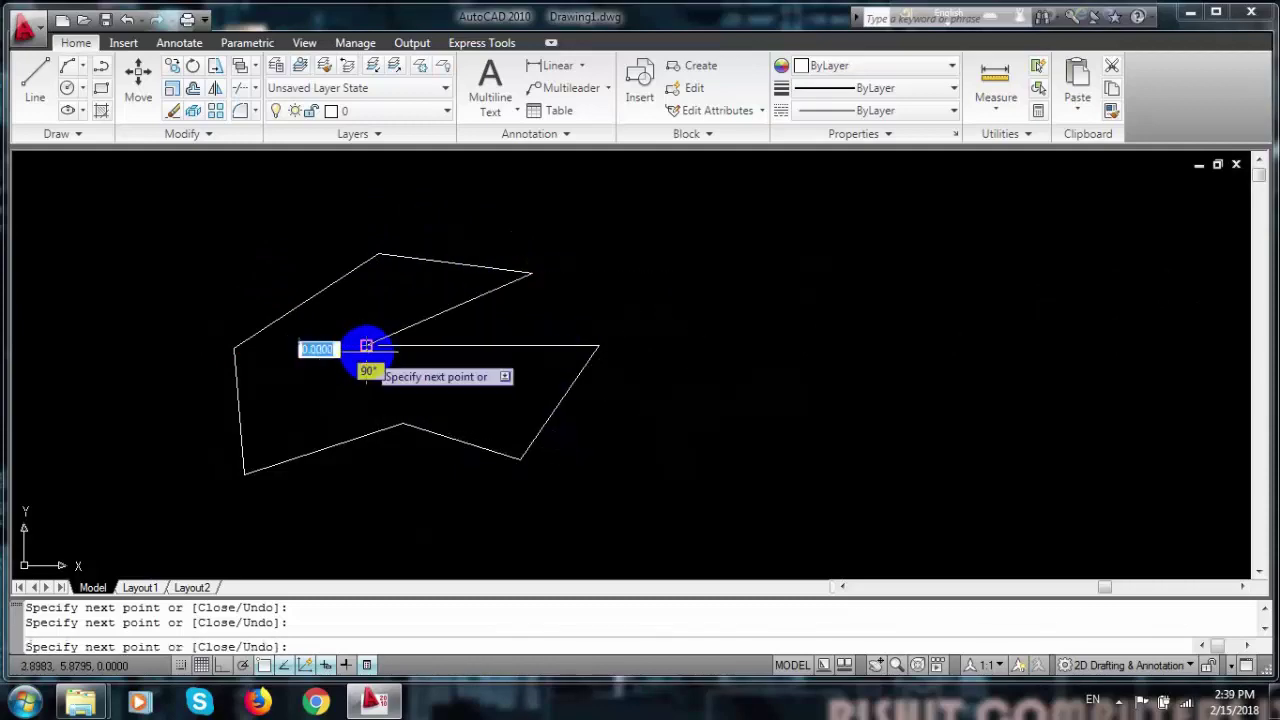
{"action": "key", "text": "Return"}
{"action": "type", "text": "u"}
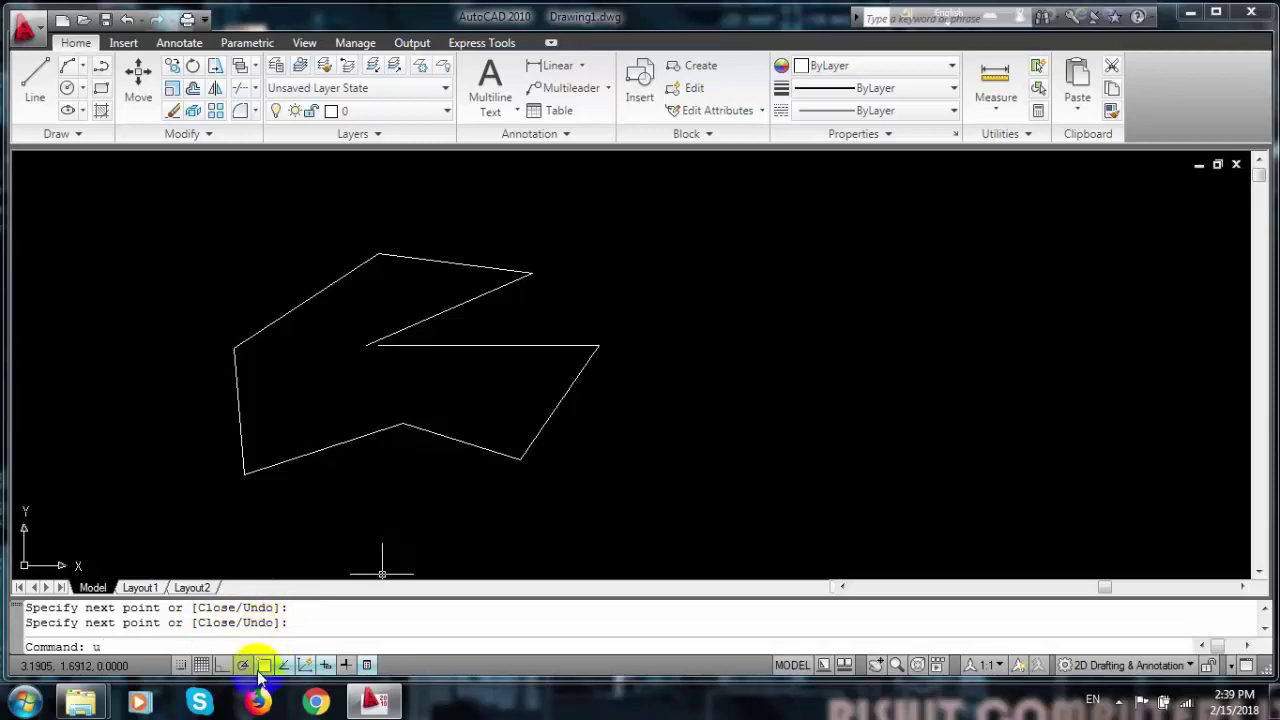
Undo the outline with U, pan the canvas, then undo and redo the changes.
{"action": "key", "text": "Return"}
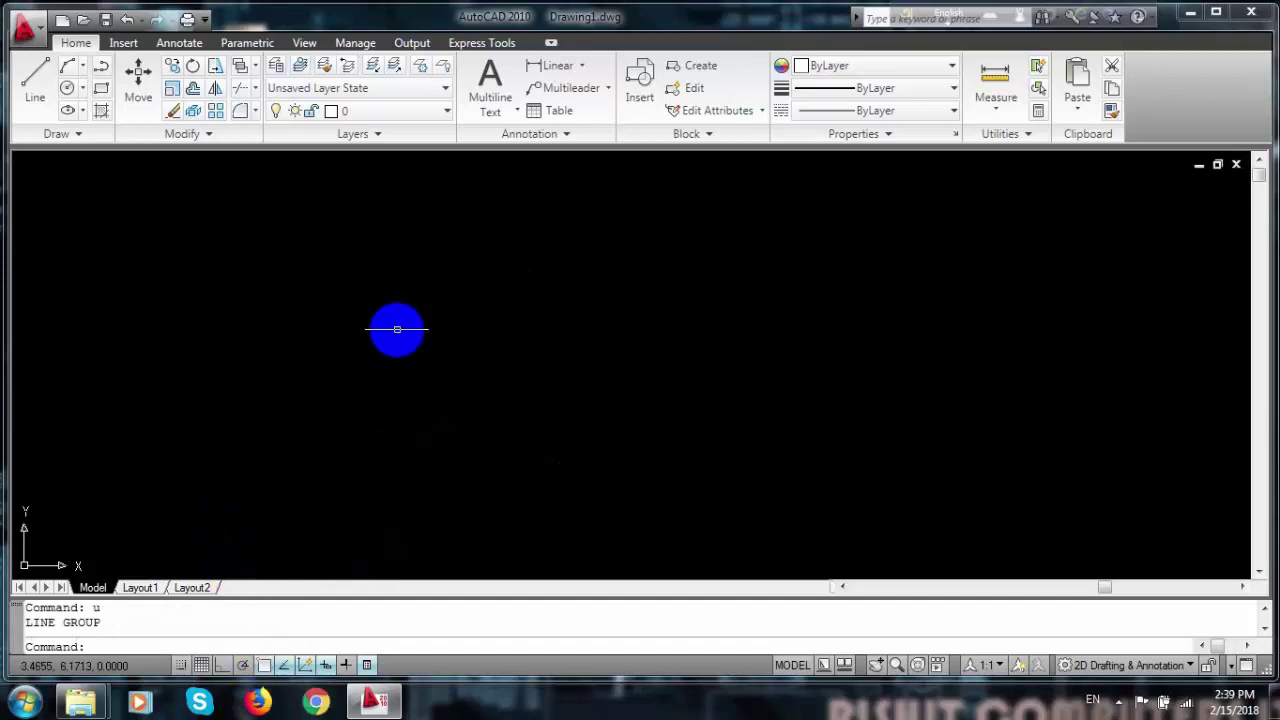
{"action": "mouse_move", "coordinate": [397, 329]}
{"action": "middle_mouse_down"}
{"action": "mouse_move", "coordinate": [514, 329]}
{"action": "mouse_move", "coordinate": [326, 300]}
{"action": "mouse_move", "coordinate": [712, 325]}
{"action": "mouse_move", "coordinate": [608, 557]}
{"action": "mouse_move", "coordinate": [517, 565]}
{"action": "middle_mouse_up"}
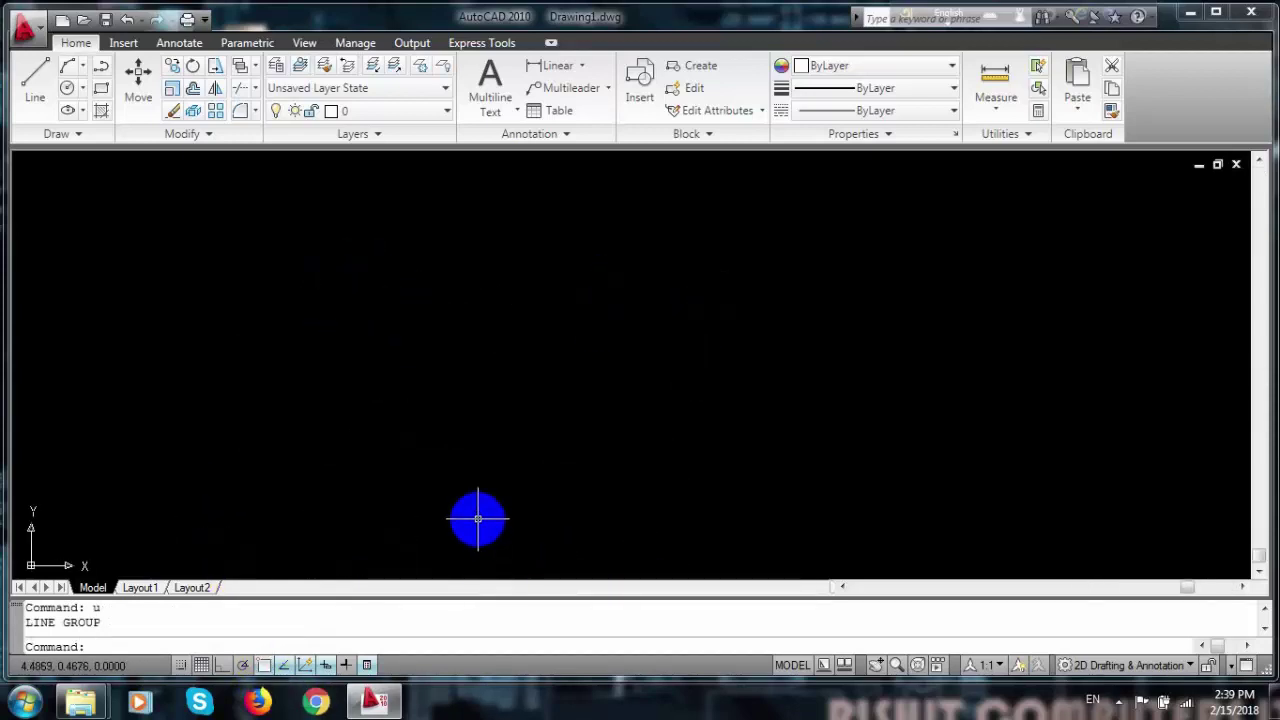
{"action": "left_click", "coordinate": [128, 20]}
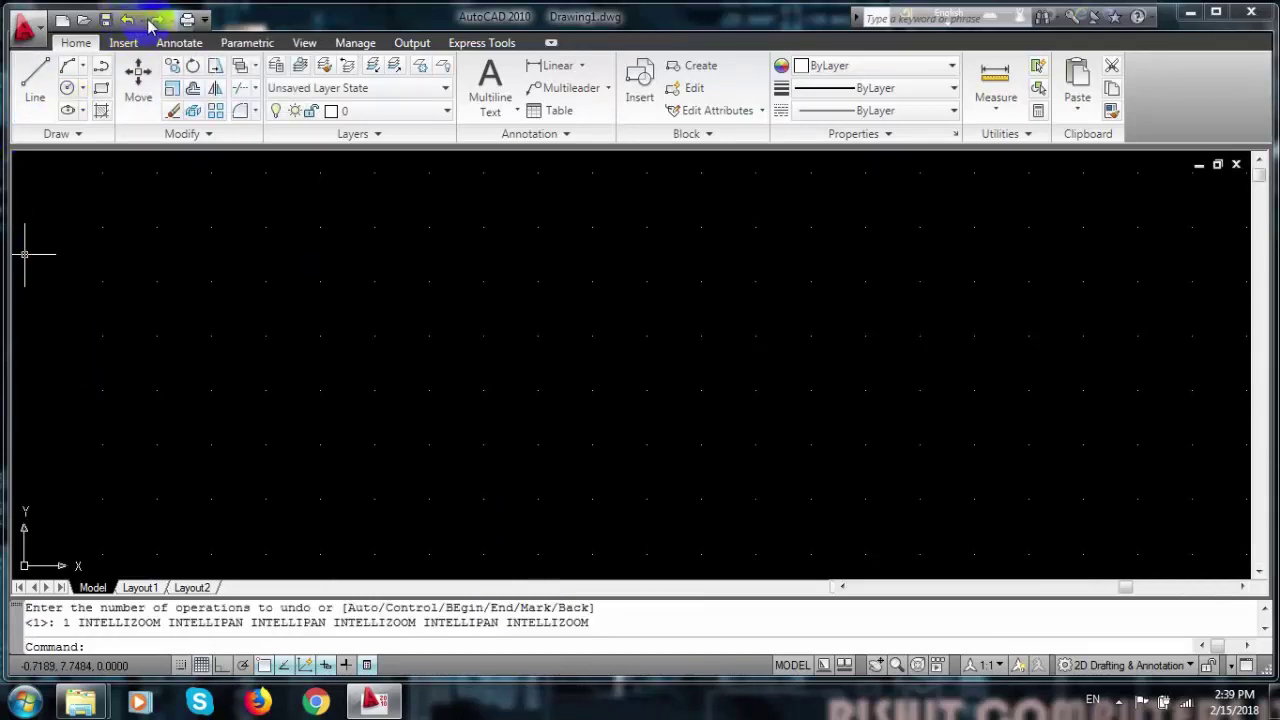
{"action": "left_click", "coordinate": [157, 20]}
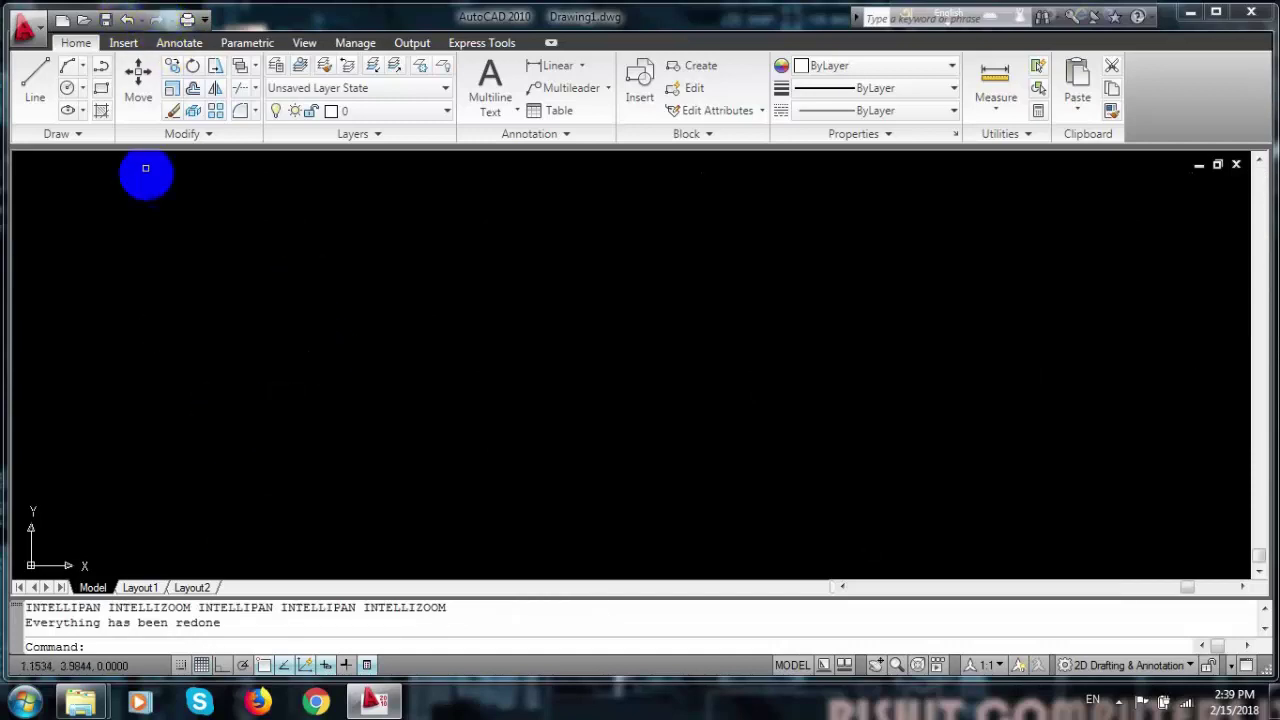
Draw a four-sided line shape closed back at its starting point.
{"action": "left_click", "coordinate": [34, 85]}
{"action": "left_click", "coordinate": [441, 237]}
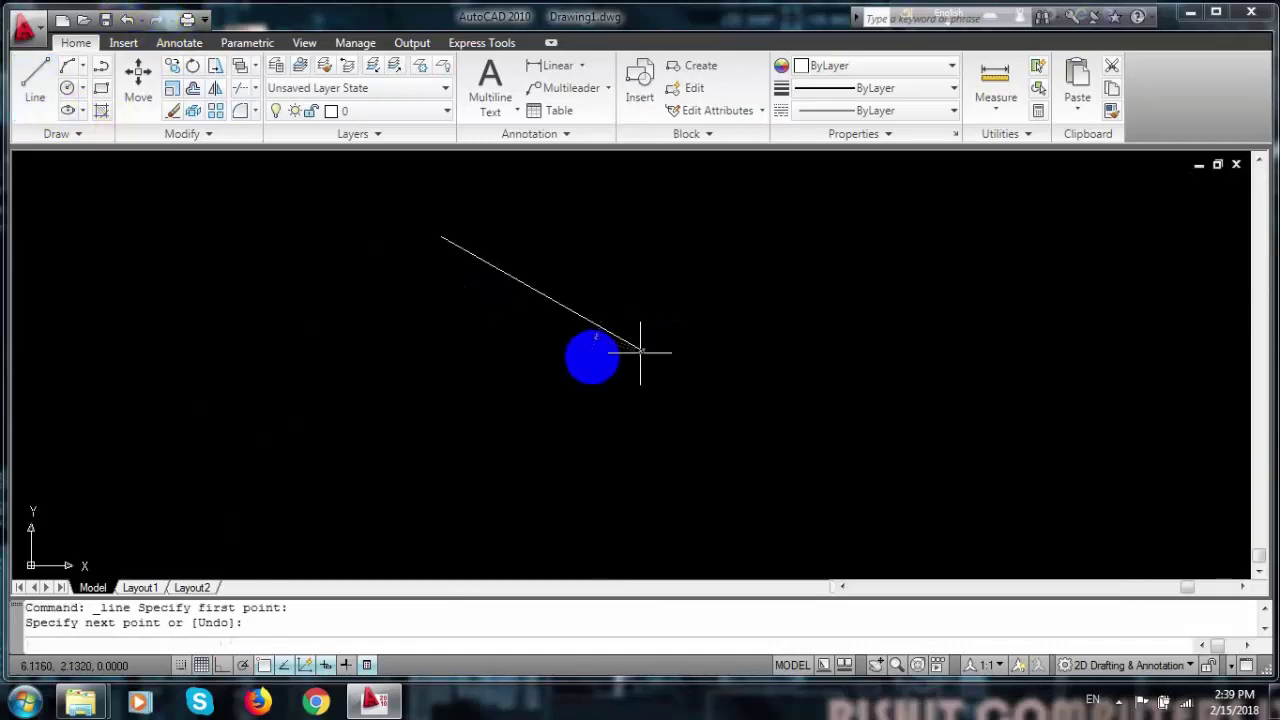
{"action": "left_click", "coordinate": [640, 350]}
{"action": "left_click", "coordinate": [457, 397]}
{"action": "left_click", "coordinate": [360, 290]}
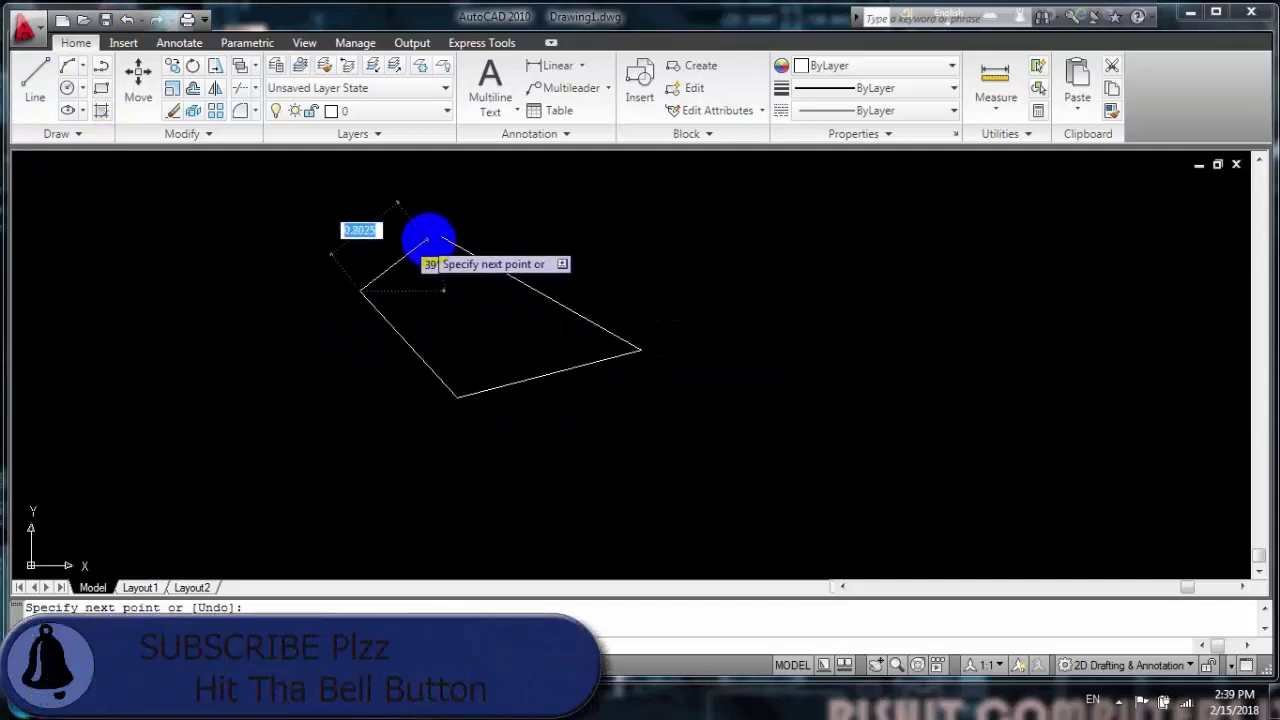
{"action": "left_click", "coordinate": [436, 237]}
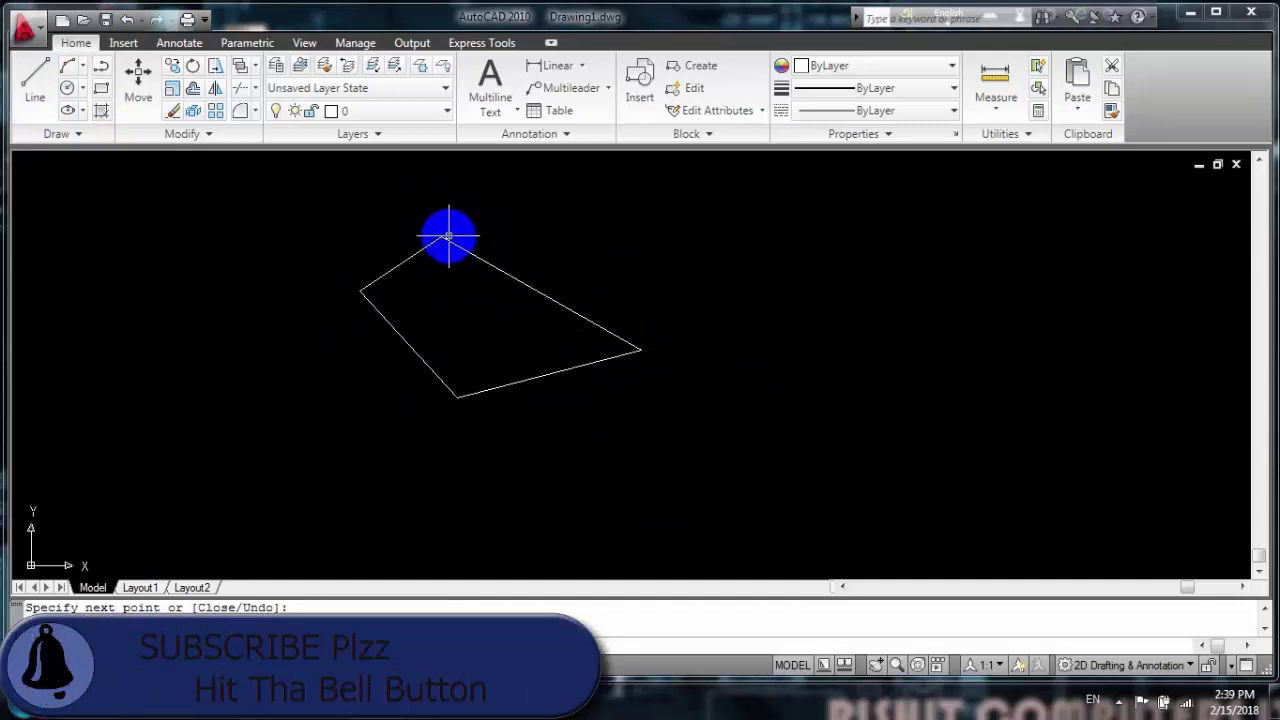
Undo the whole set of lines with Undo Line from the canvas shortcut menu.
{"action": "right_click", "coordinate": [443, 237]}
{"action": "right_click", "coordinate": [445, 240]}
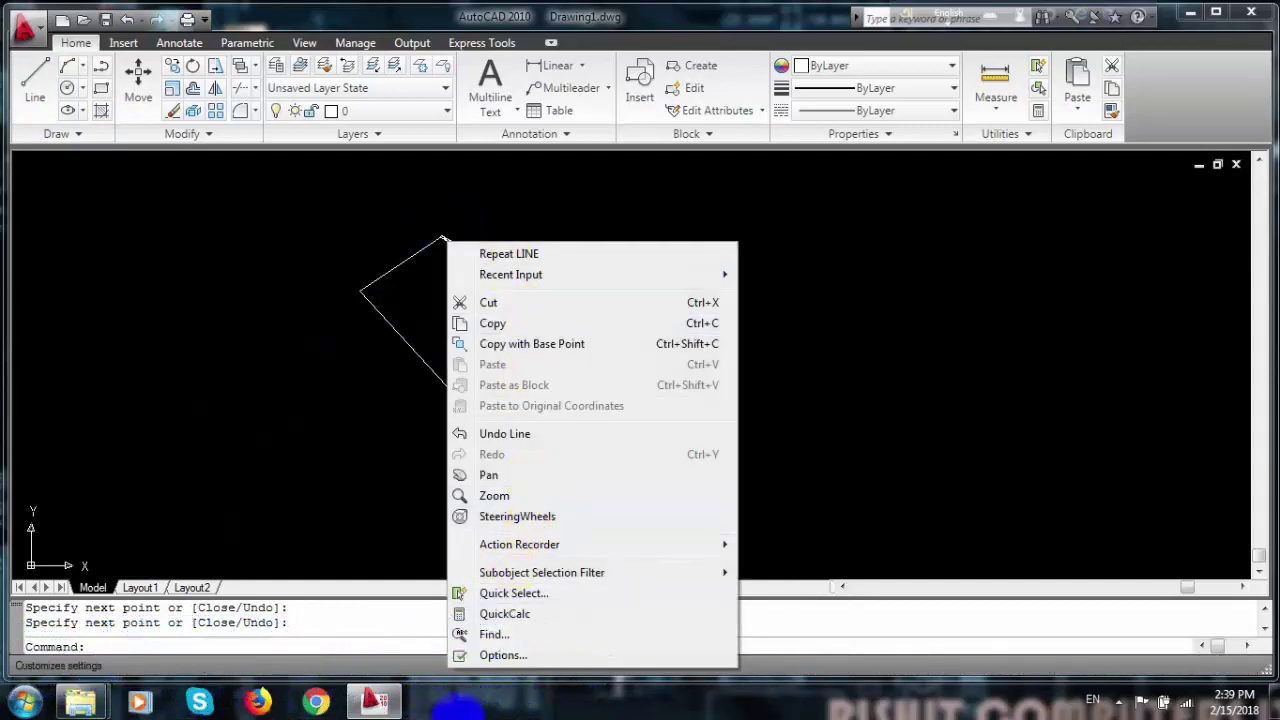
{"action": "left_click", "coordinate": [494, 433]}
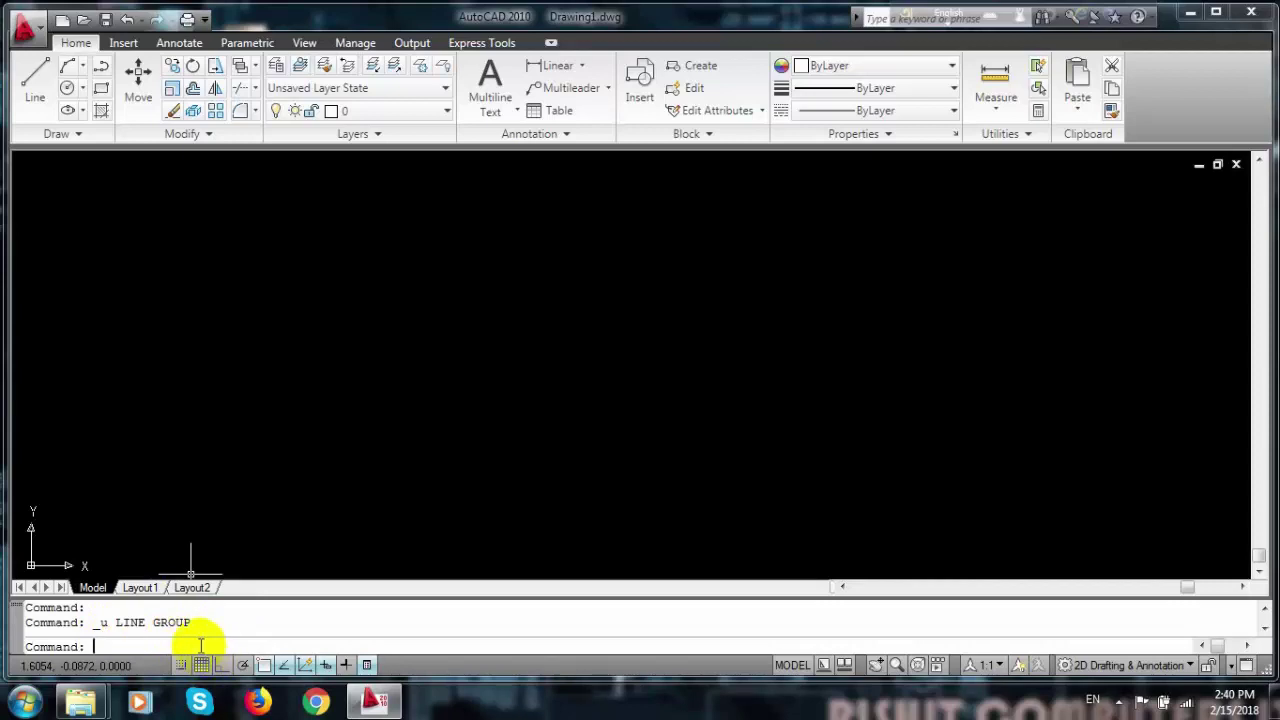
Undo twice more with U and Undo Group of commands, restoring the dot grid.
{"action": "left_click", "coordinate": [422, 380]}
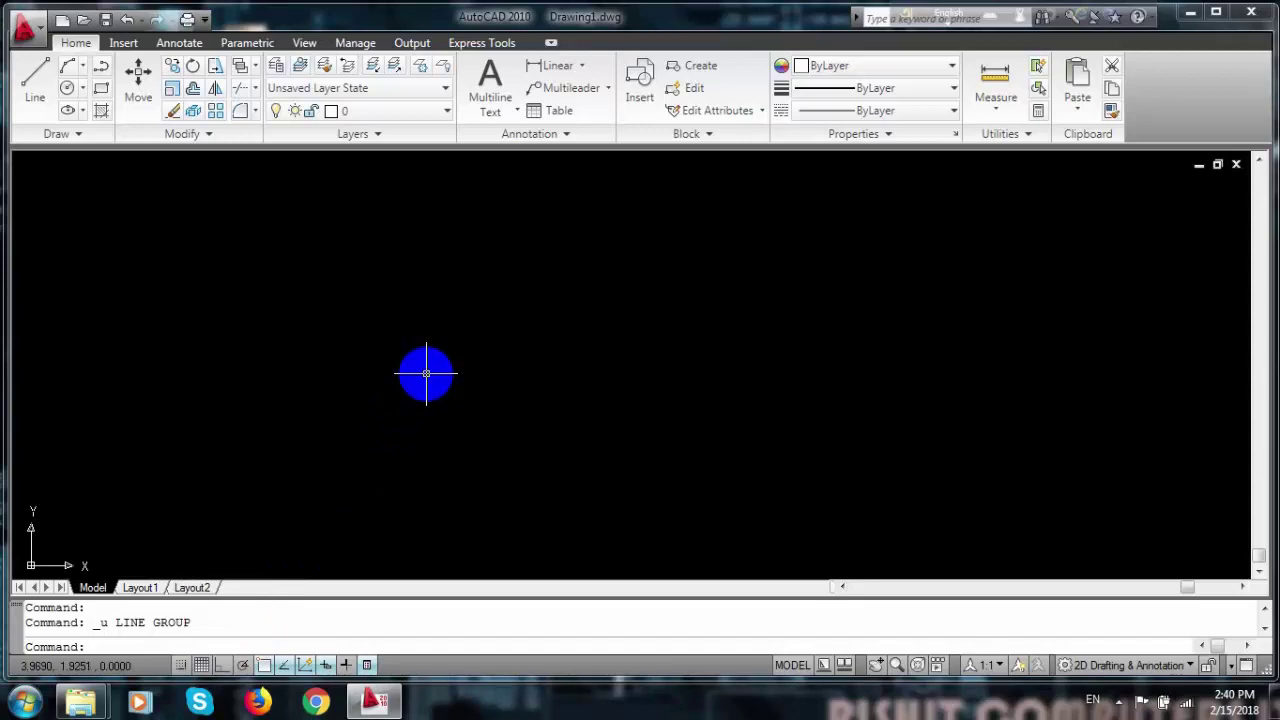
{"action": "type", "text": "u"}
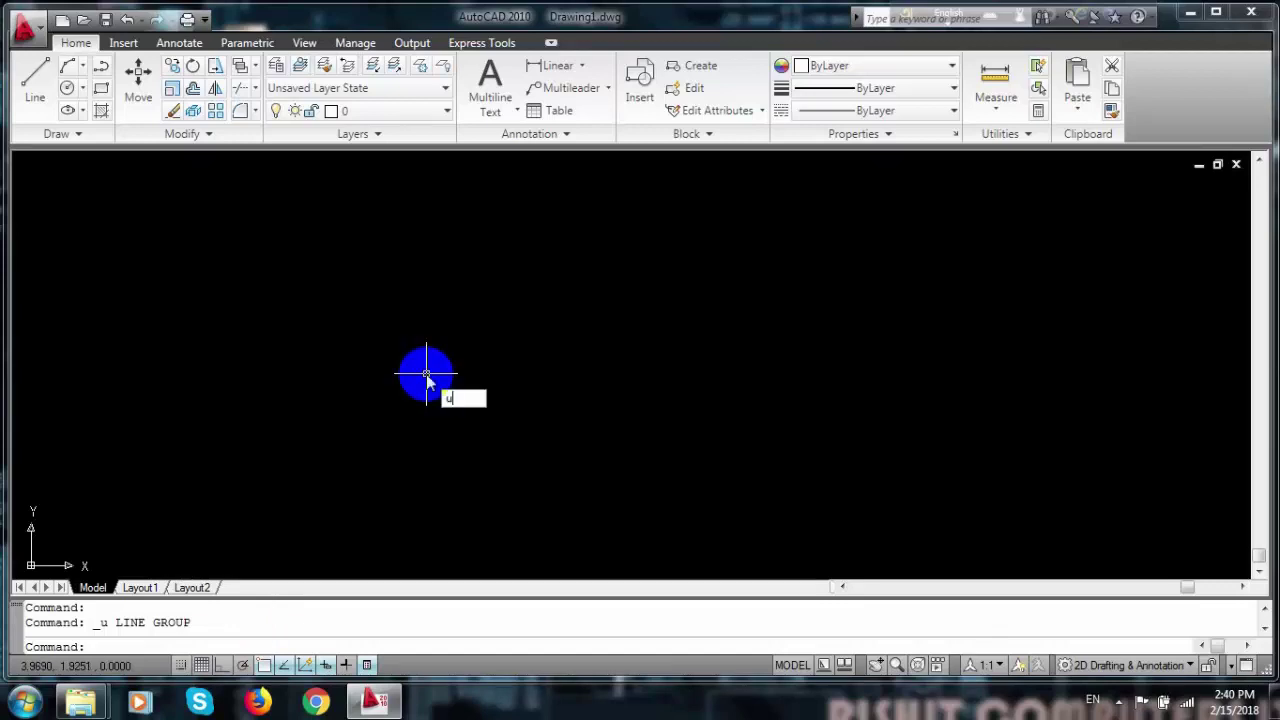
{"action": "key", "text": "Return"}
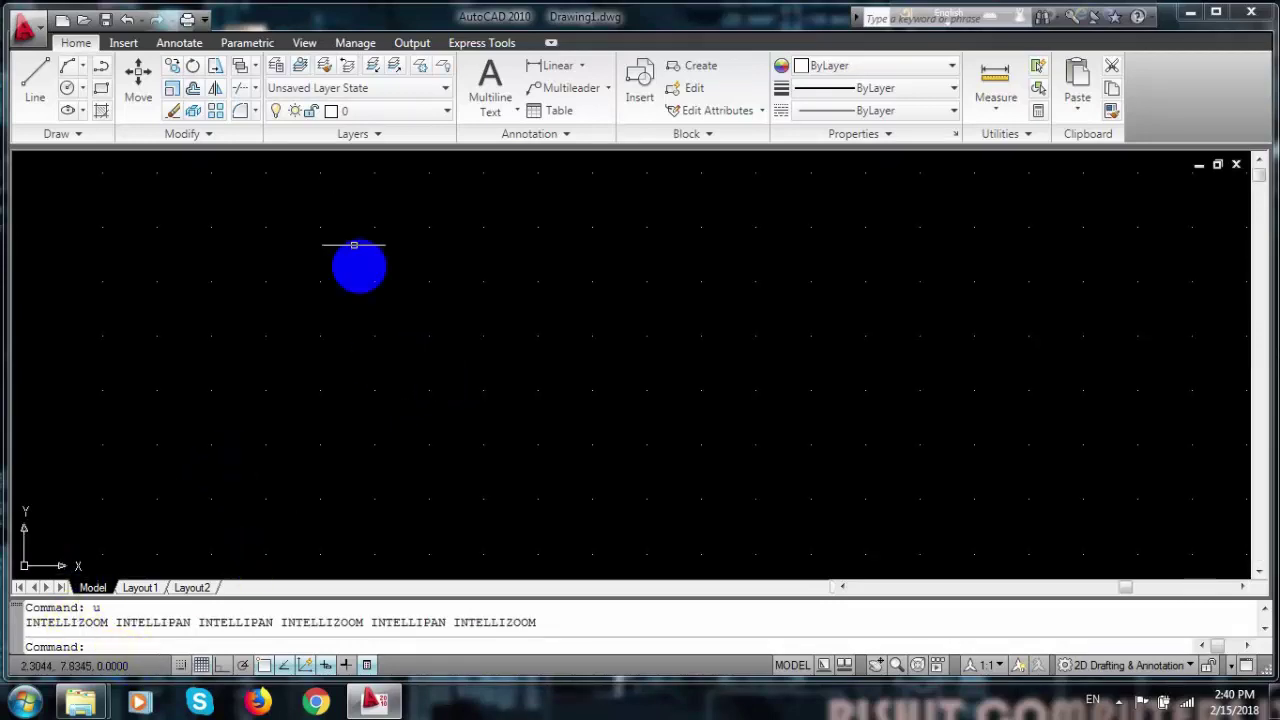
{"action": "right_click", "coordinate": [328, 140]}
{"action": "right_click", "coordinate": [426, 224]}
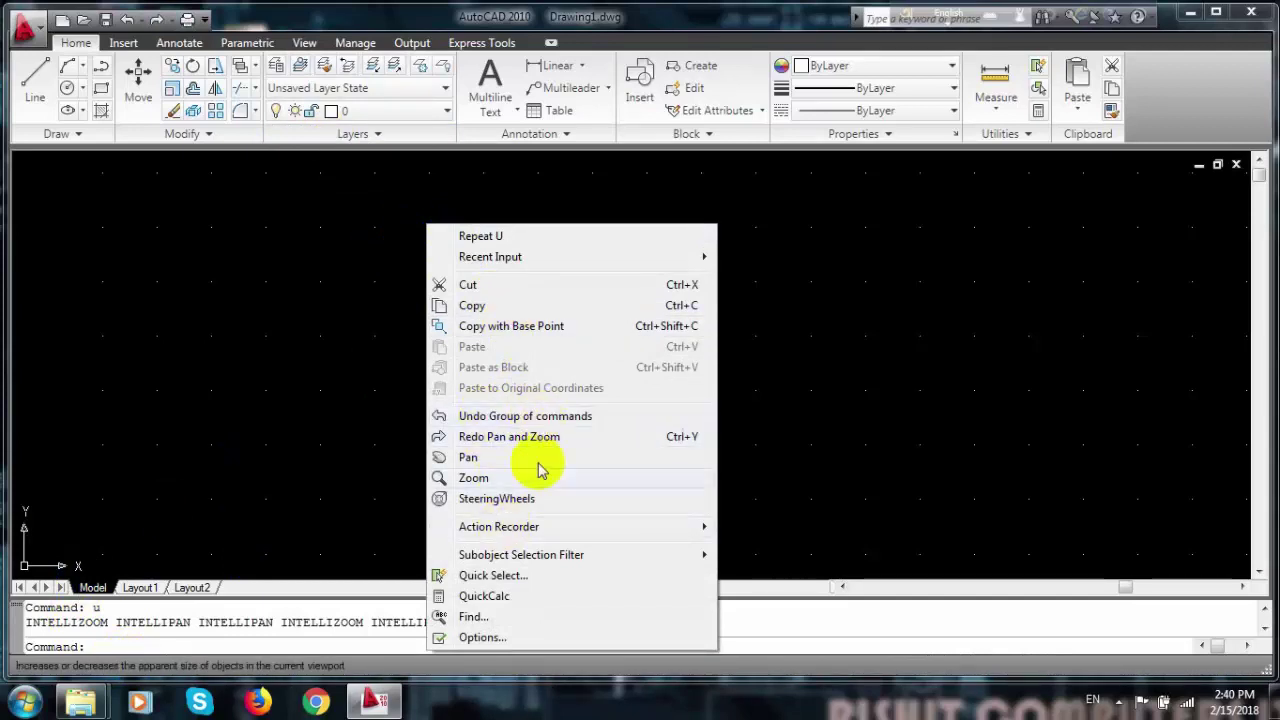
{"action": "left_click", "coordinate": [491, 416]}
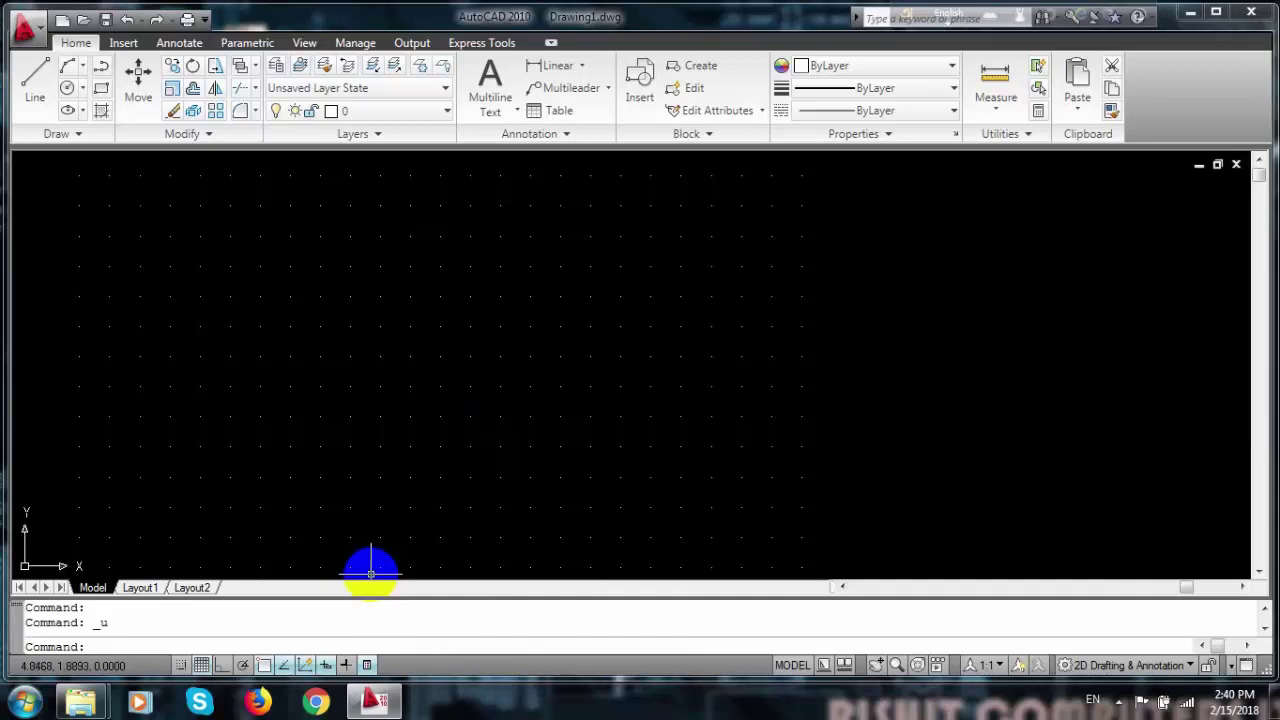
{"action": "middle_click_drag", "start_coordinate": [400, 390], "coordinate": [527, 378]}
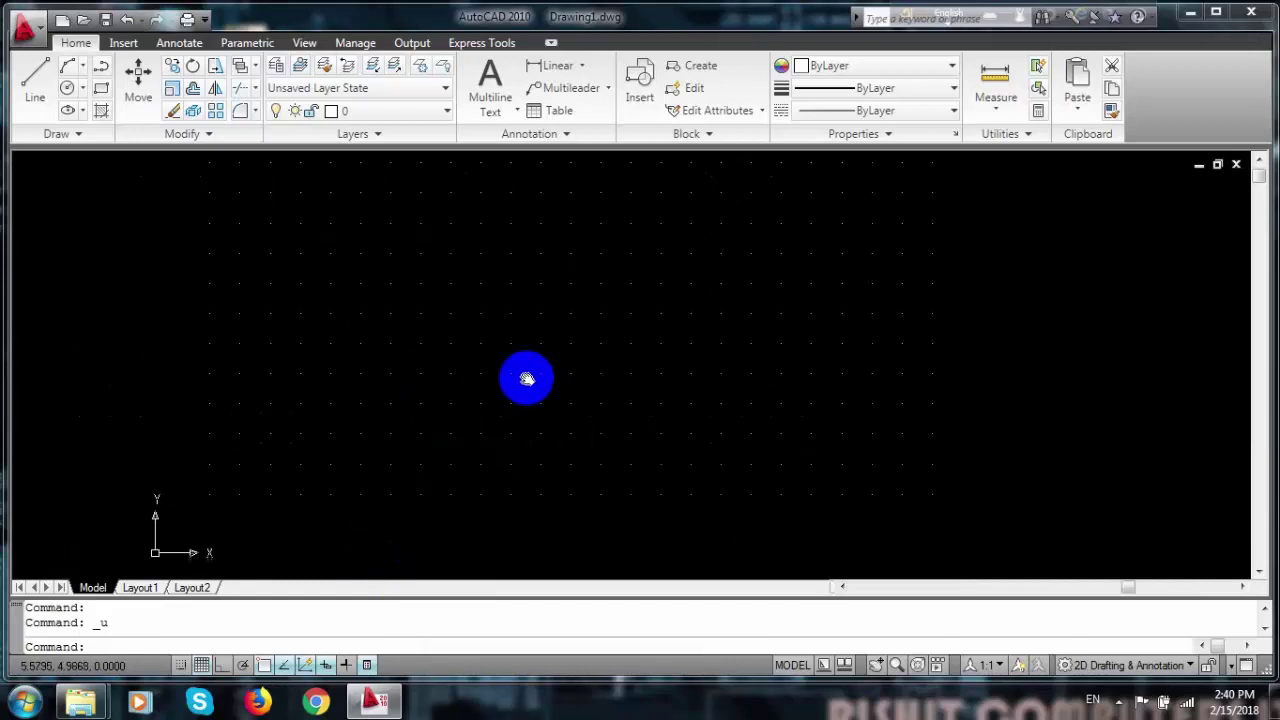
{"action": "scroll", "coordinate": [527, 378], "scroll_direction": "up", "scroll_amount": 3}
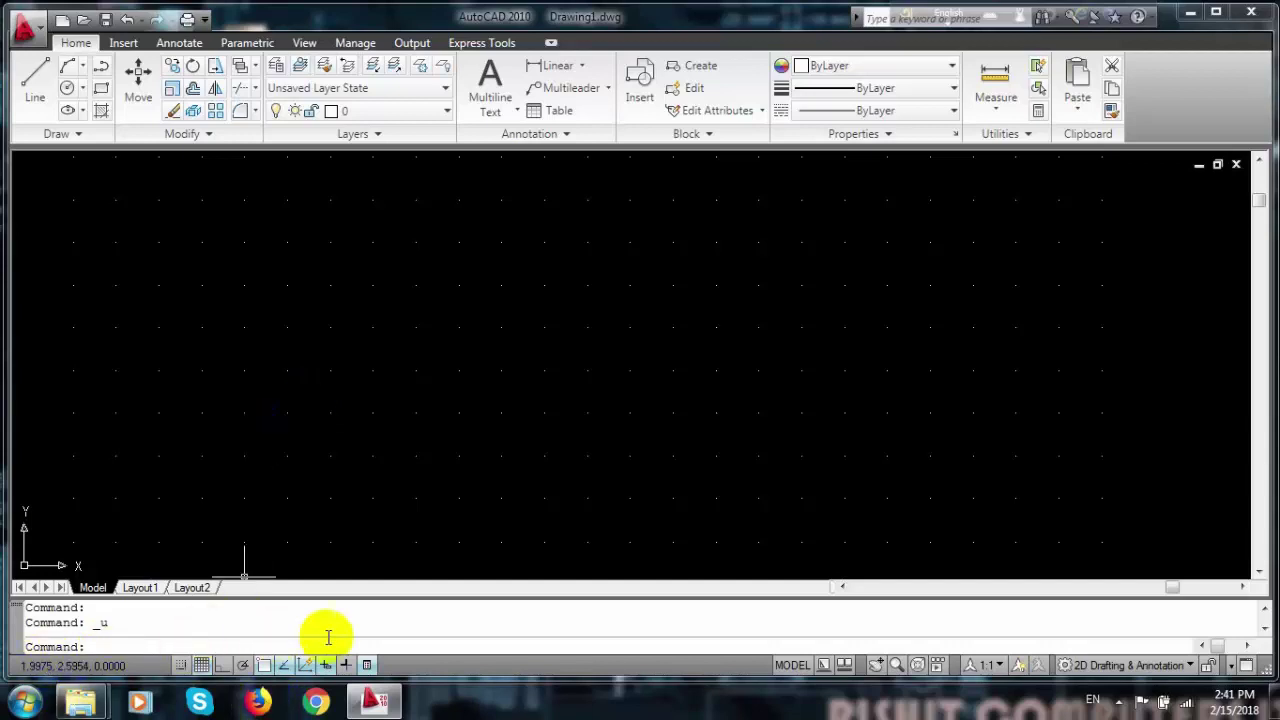
{"action": "left_click_drag", "start_coordinate": [866, 570], "coordinate": [1043, 565]}
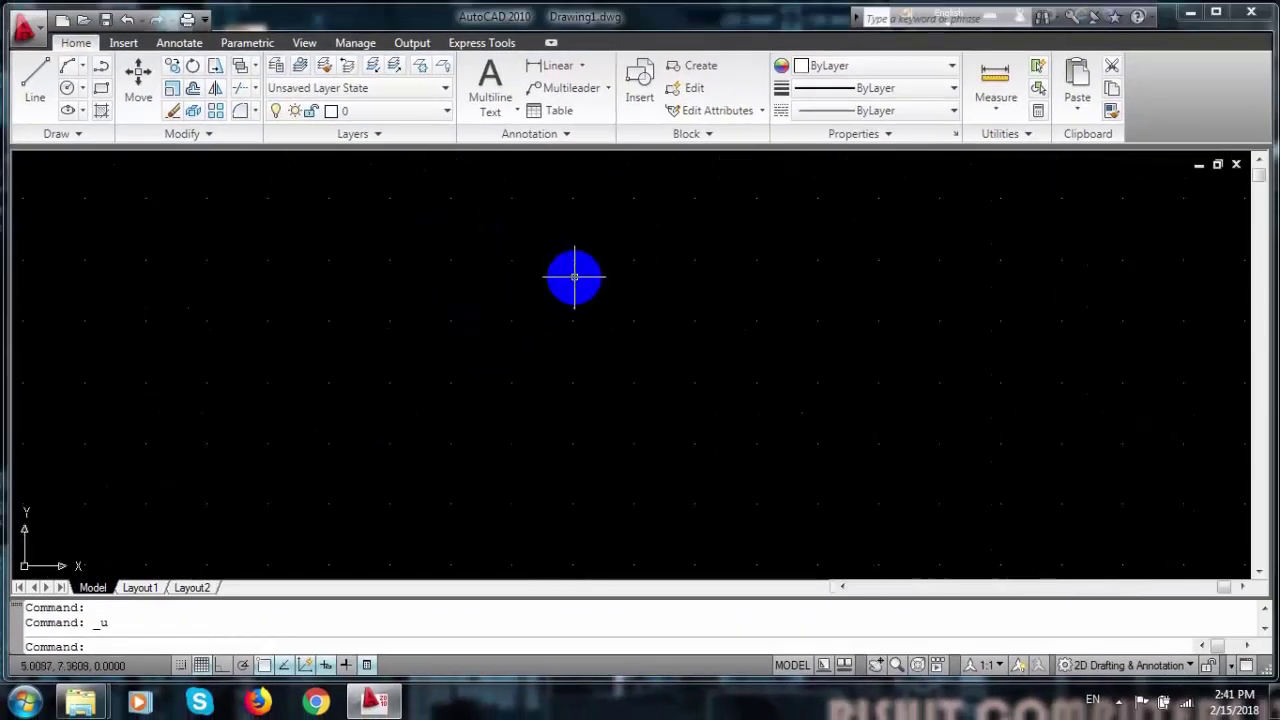
{"action": "scroll", "coordinate": [592, 578], "scroll_direction": "down", "scroll_amount": 1}
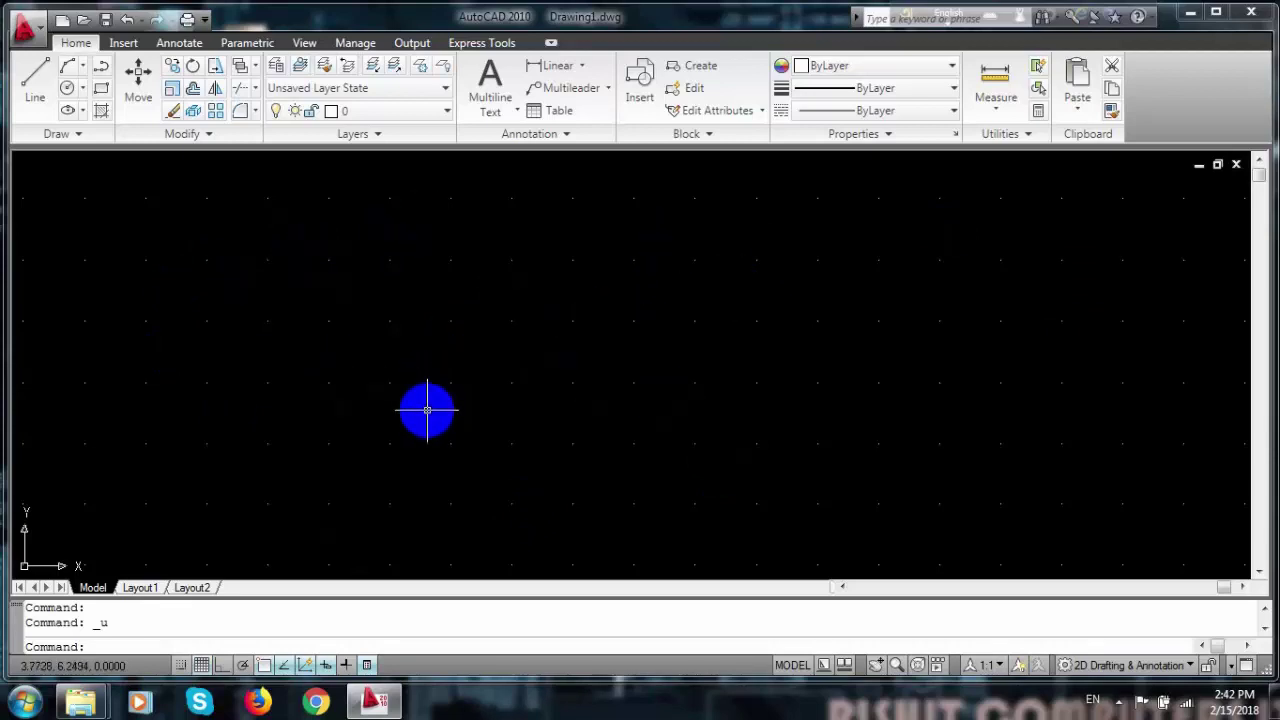
Toggle the dot grid off, back on with F7, then off again.
{"action": "left_click", "coordinate": [199, 666]}
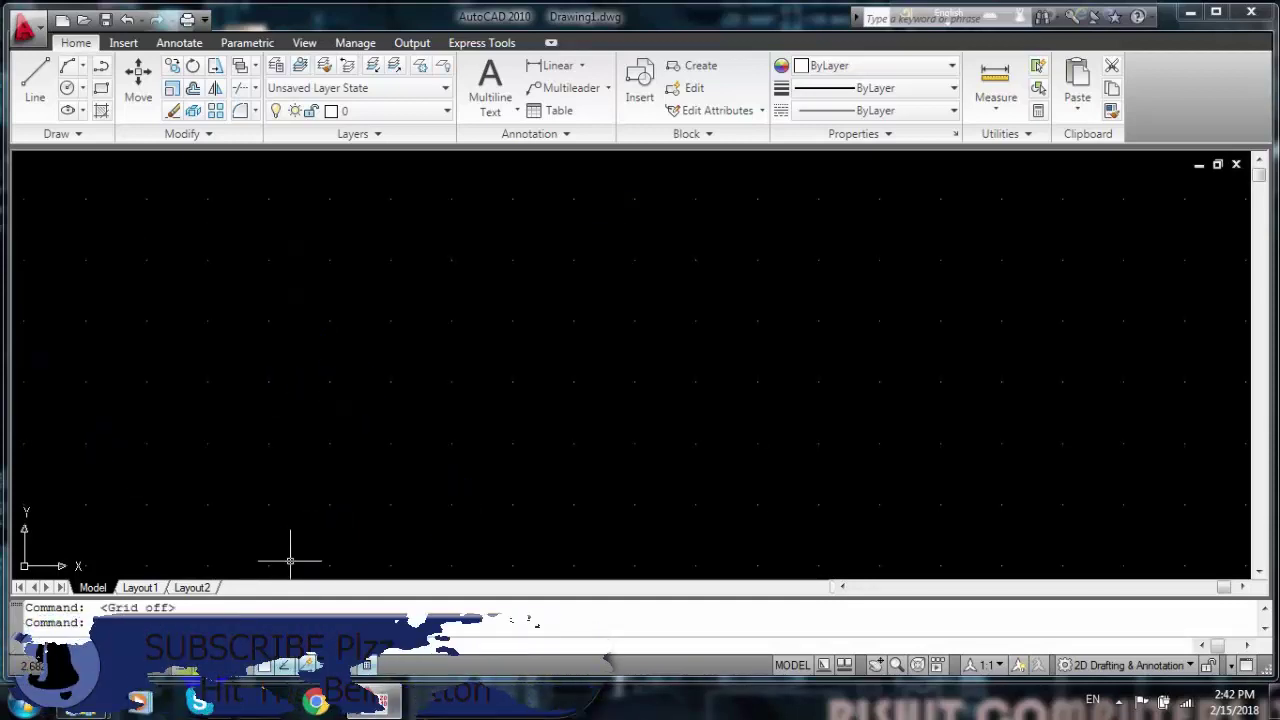
{"action": "key", "text": "F7"}
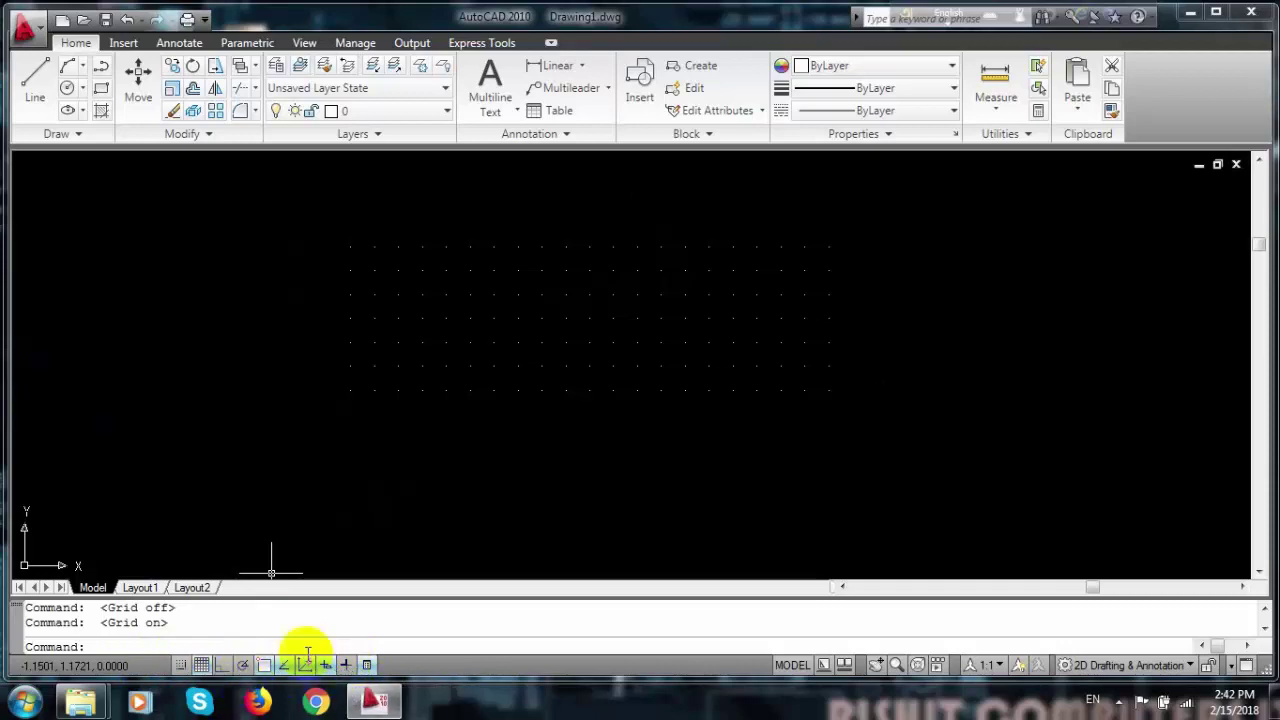
{"action": "left_click", "coordinate": [200, 666]}
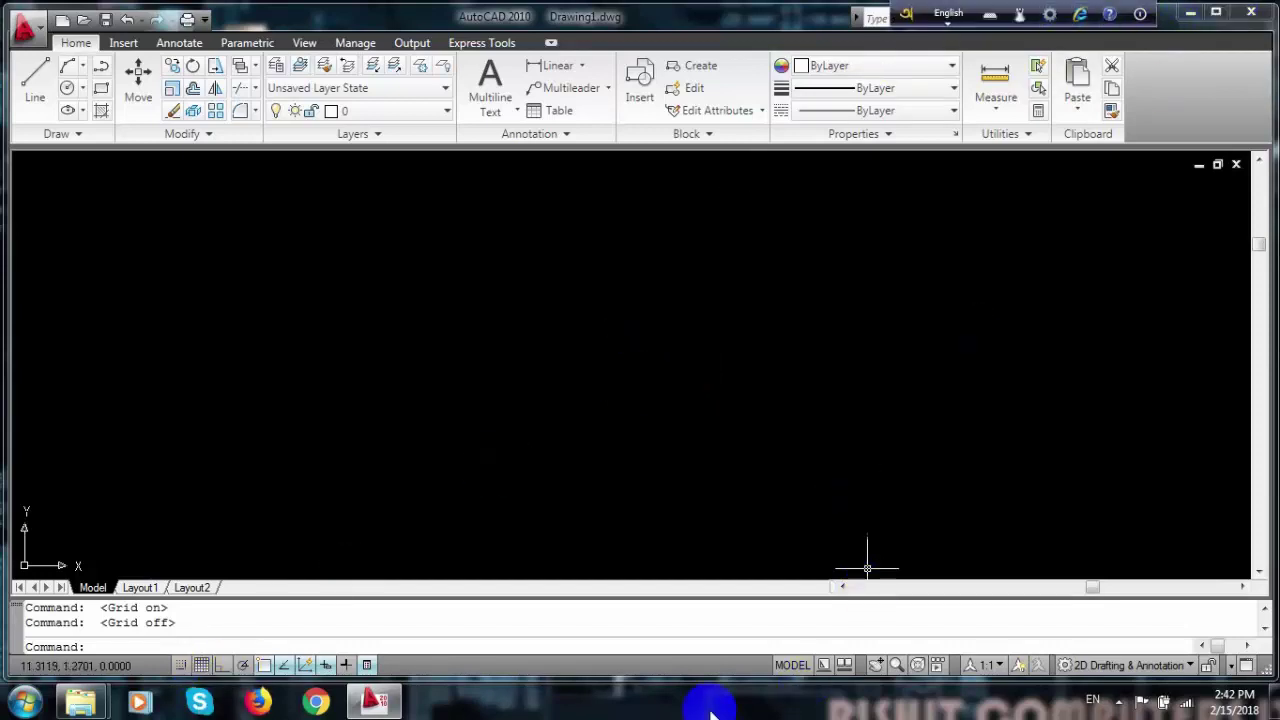
Show the hidden Windows notification-area icons to reach the screen recorder.
{"action": "left_click", "coordinate": [1120, 703]}
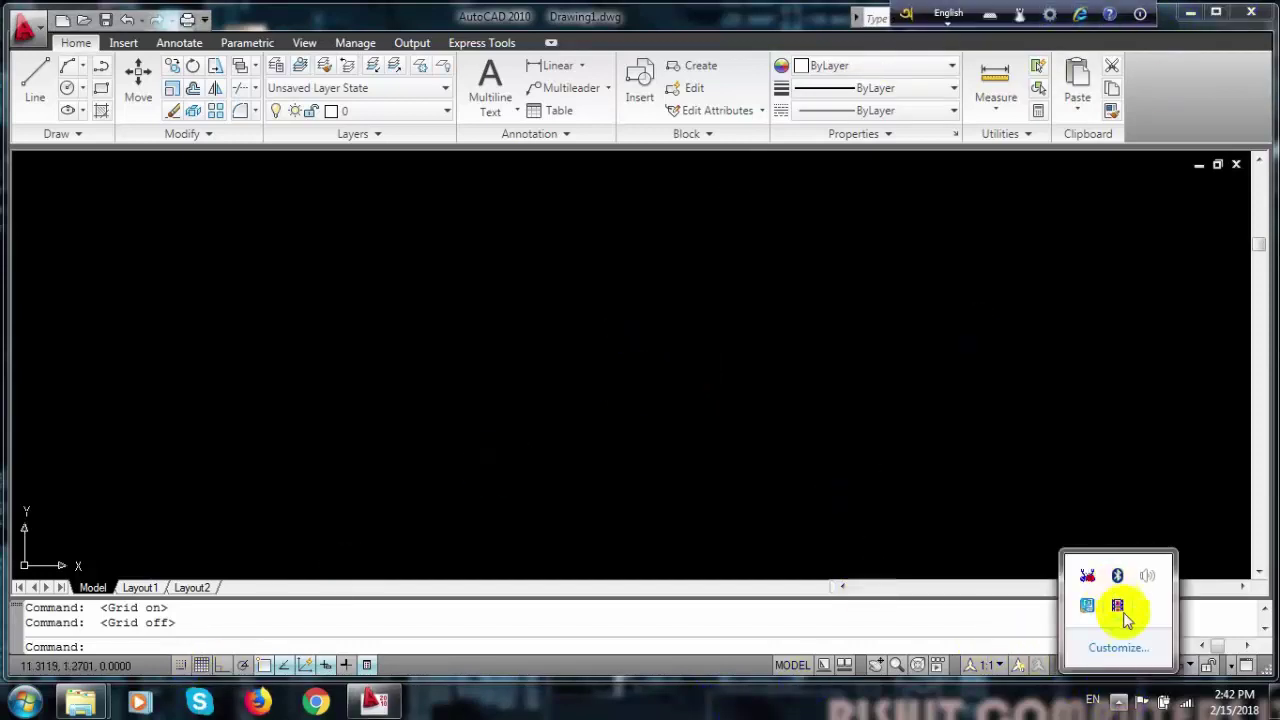